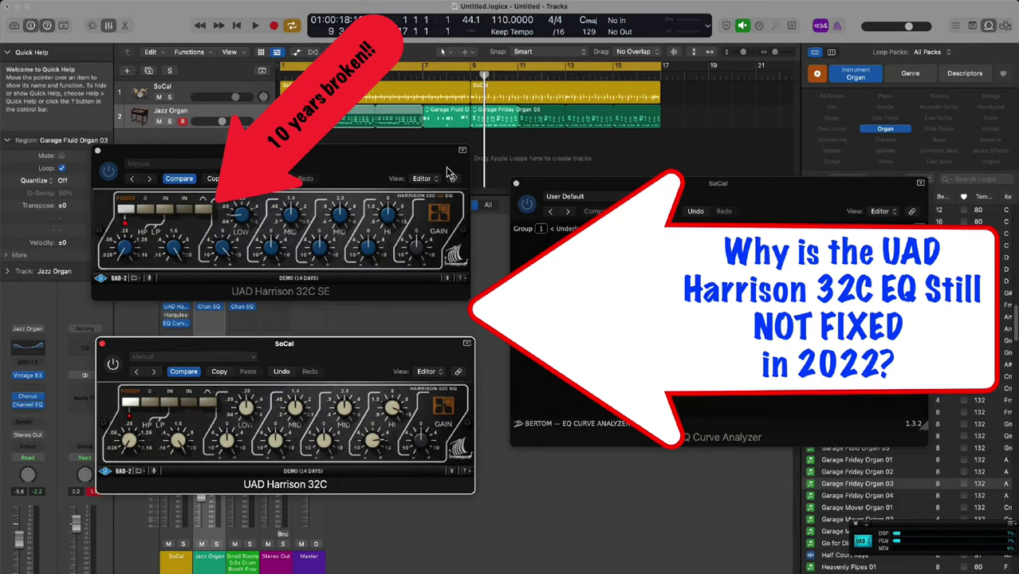
# Start playback and boost the Low band gain on the Harrison 32C SE with its filters switched off
pyautogui.press('space')
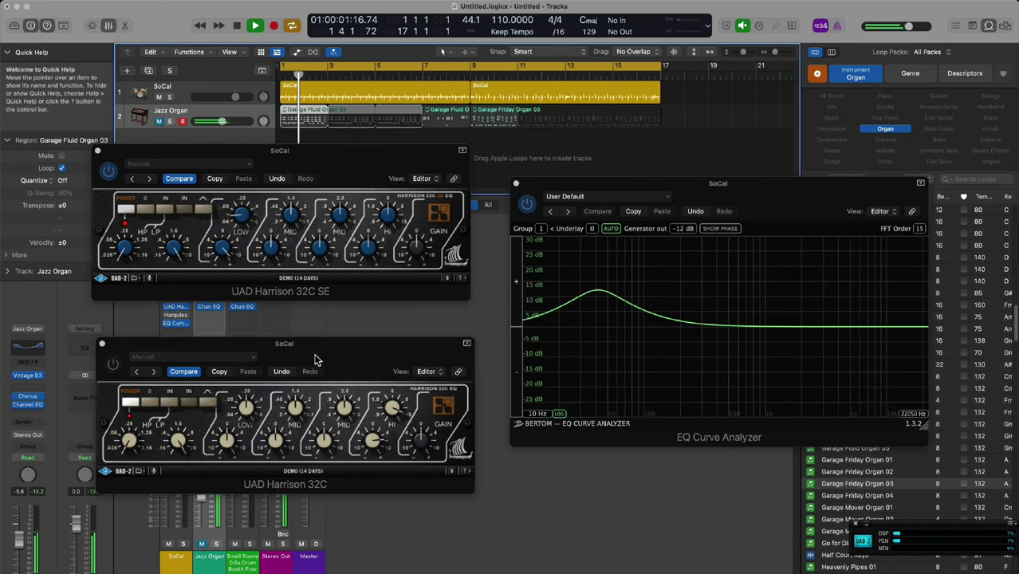
pyautogui.click(228, 252)
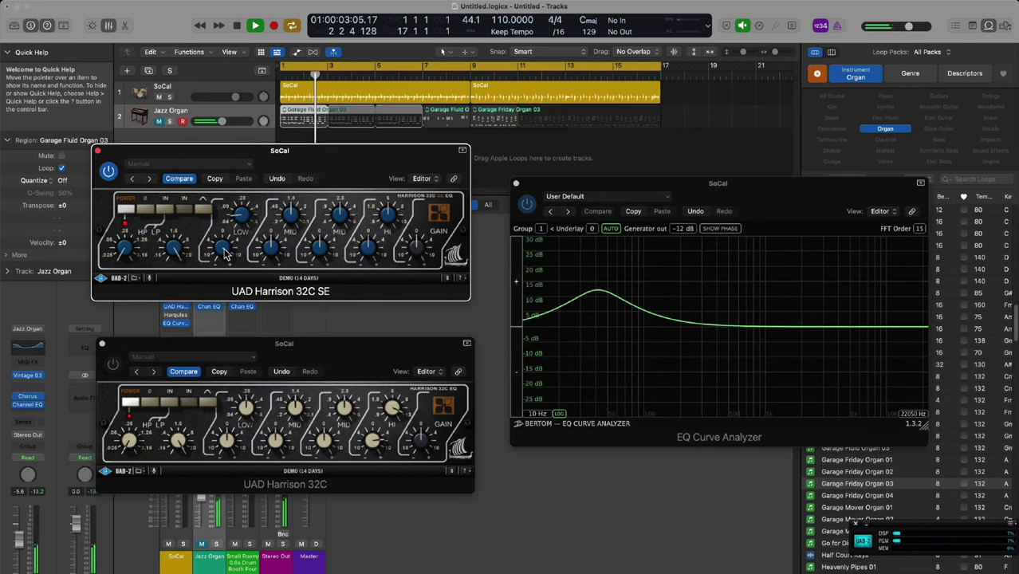
pyautogui.click(184, 179)
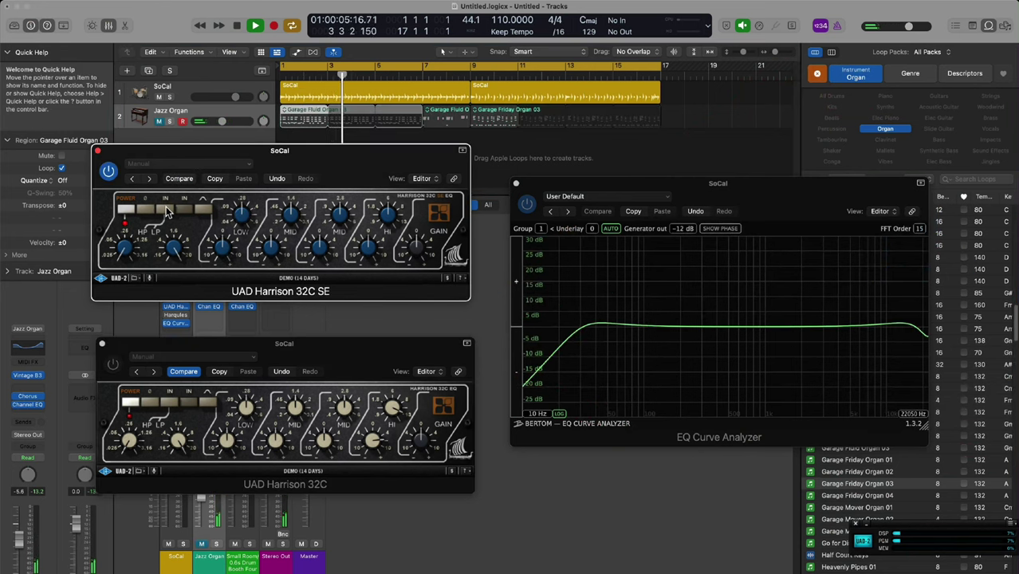
pyautogui.click(166, 212)
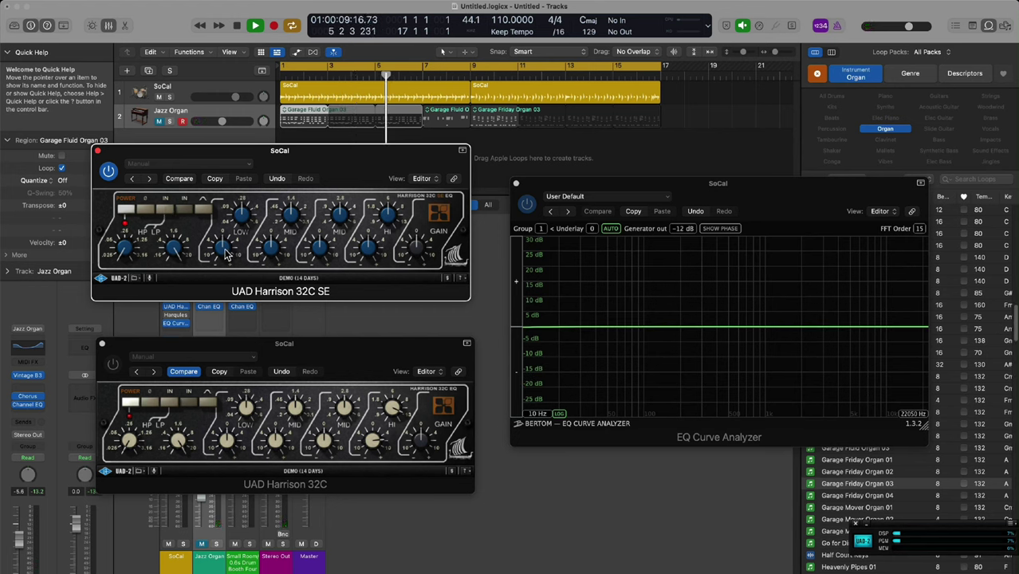
pyautogui.moveTo(225, 248); pyautogui.dragTo(226, 240)
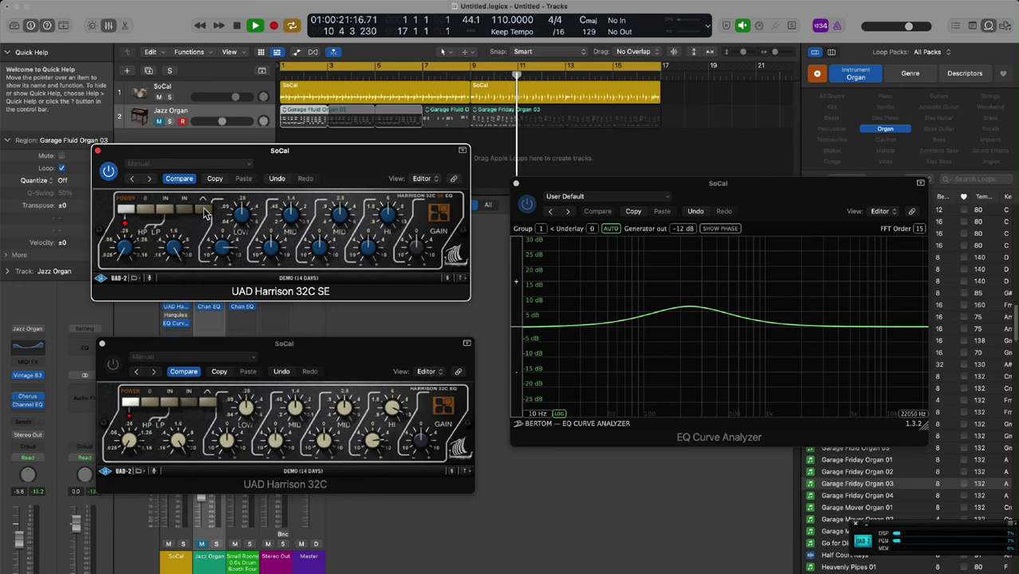
# Copy the Harrison 32C SE settings, power that plug-in off, and paste them into the Harrison 32C
pyautogui.click(139, 280)
pyautogui.click(143, 304)
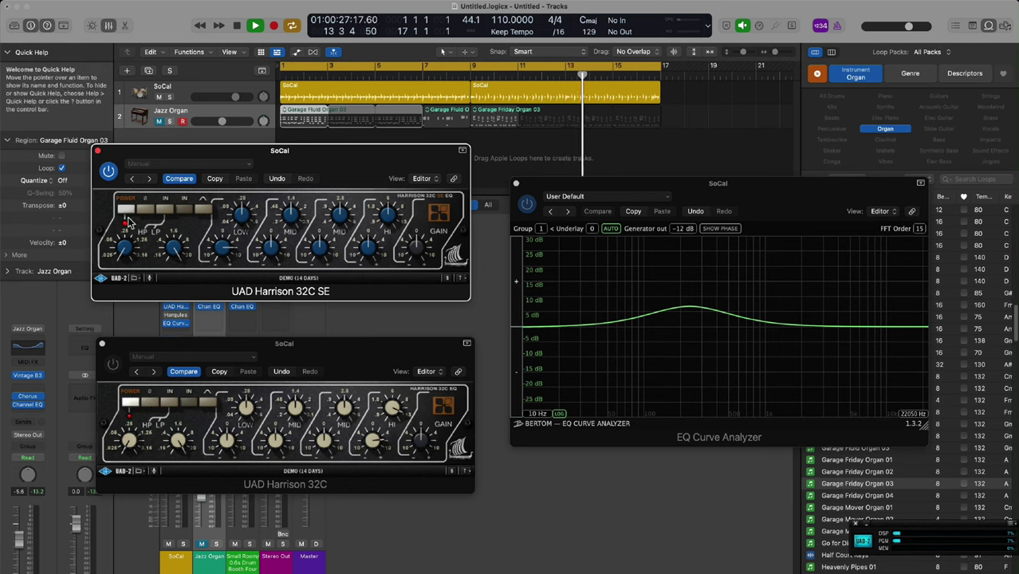
pyautogui.click(127, 209)
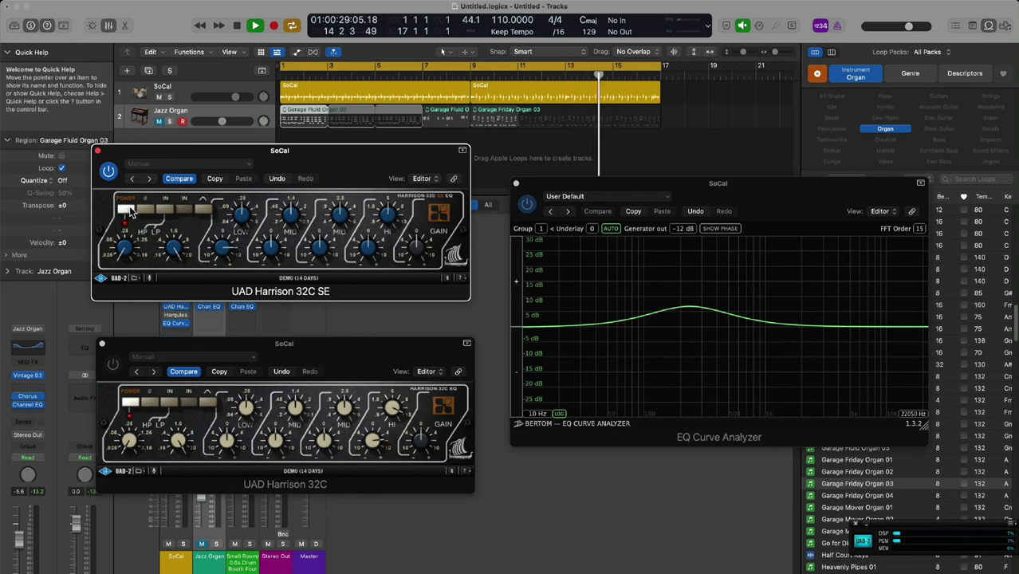
pyautogui.click(145, 475)
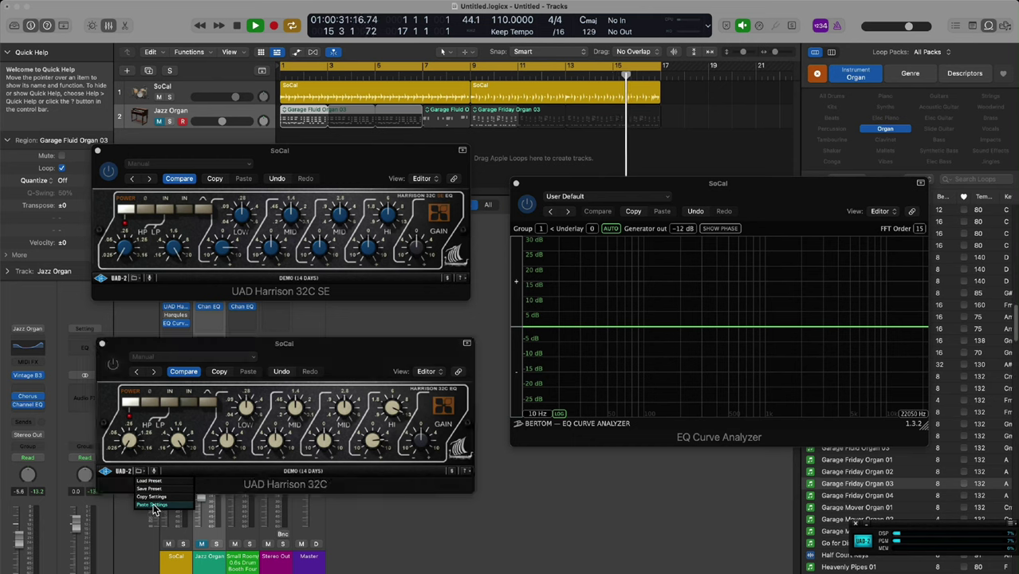
pyautogui.click(155, 509)
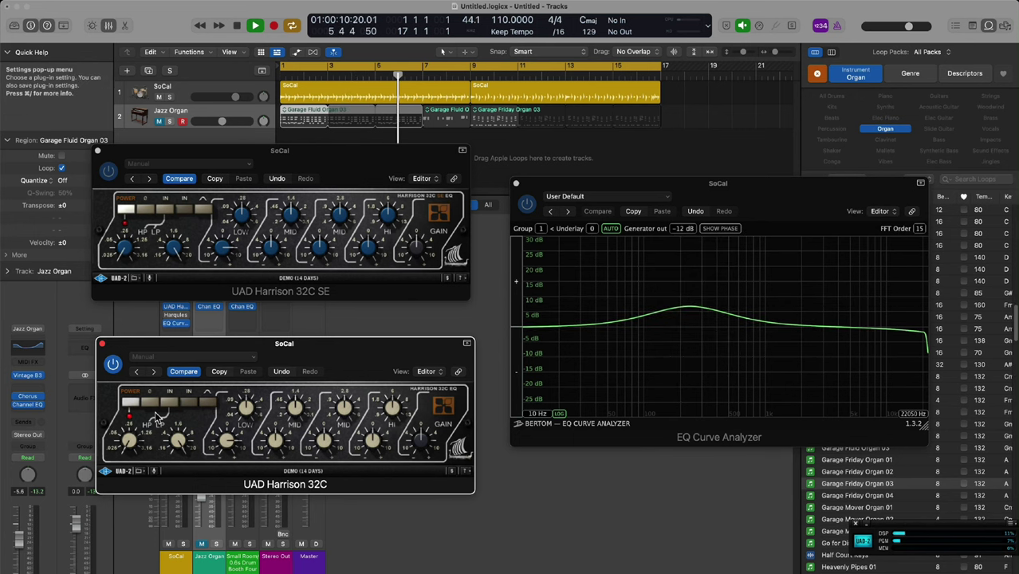
# Switch the Harrison 32C's Low band to a shelf and raise its gain to maximum
pyautogui.click(142, 471)
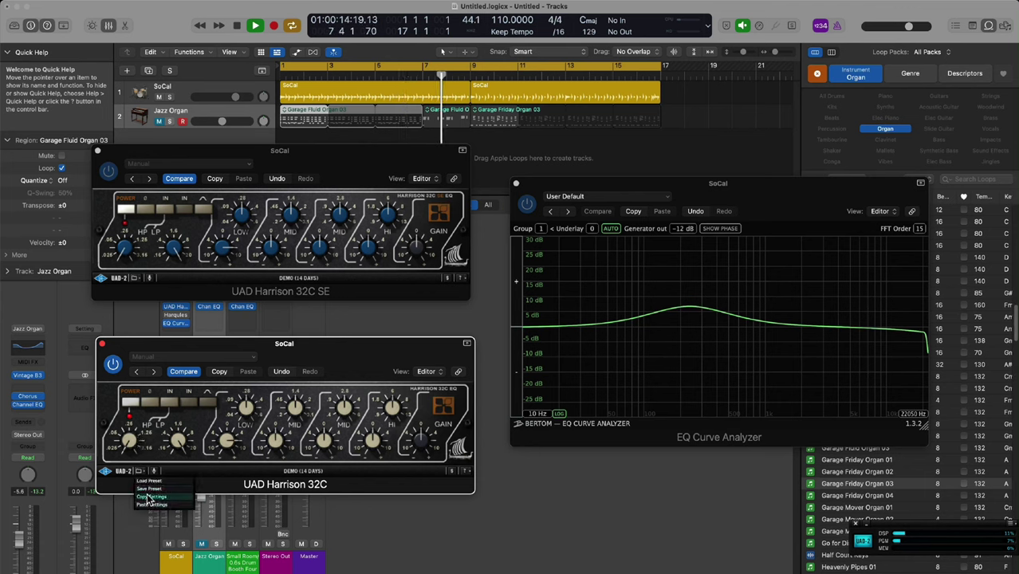
pyautogui.click(160, 432)
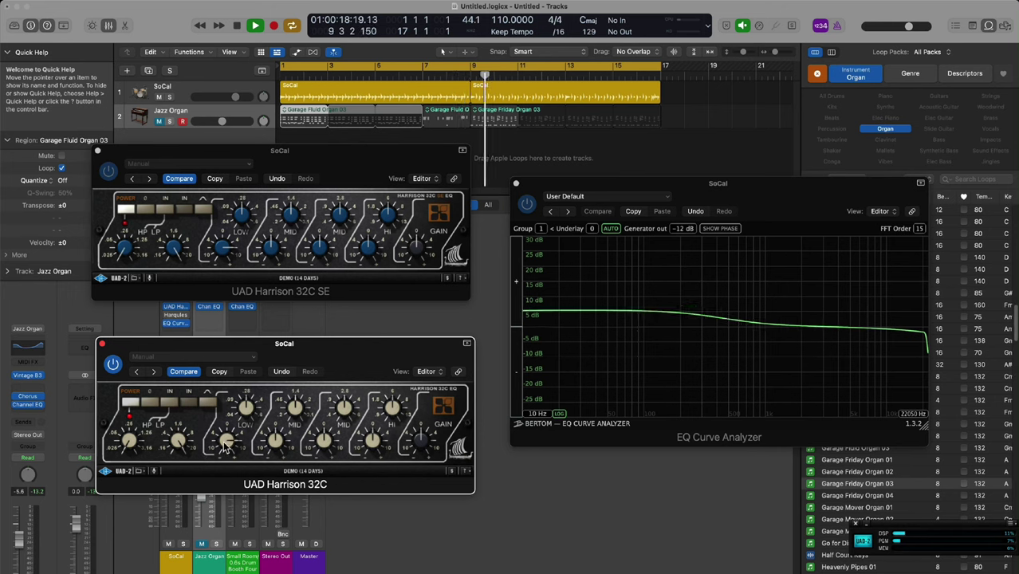
pyautogui.moveTo(223, 443); pyautogui.dragTo(224, 422)
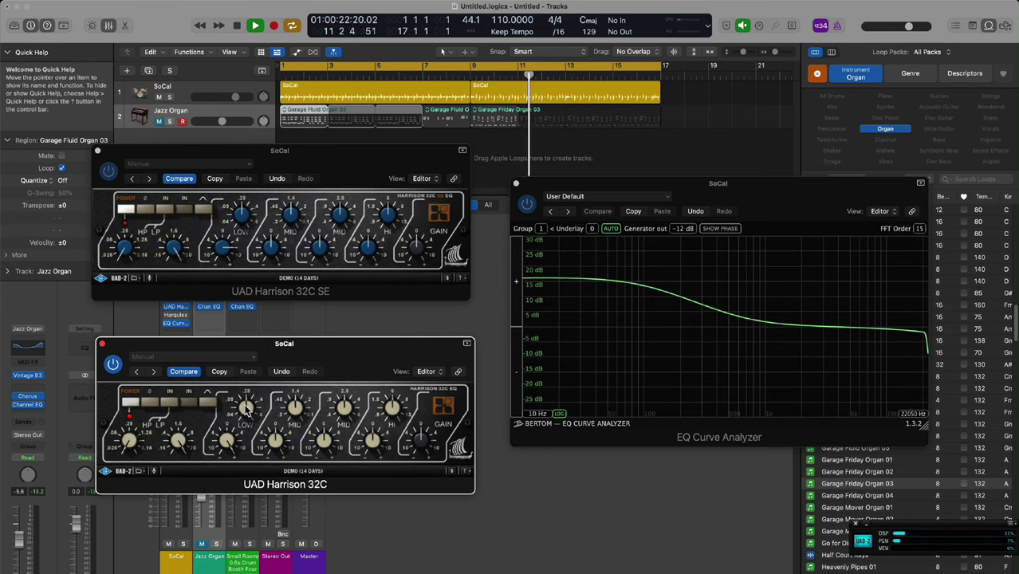
# Copy the Harrison 32C settings, power it off, and paste them into the powered-on Harrison 32C SE
pyautogui.click(142, 471)
pyautogui.click(148, 496)
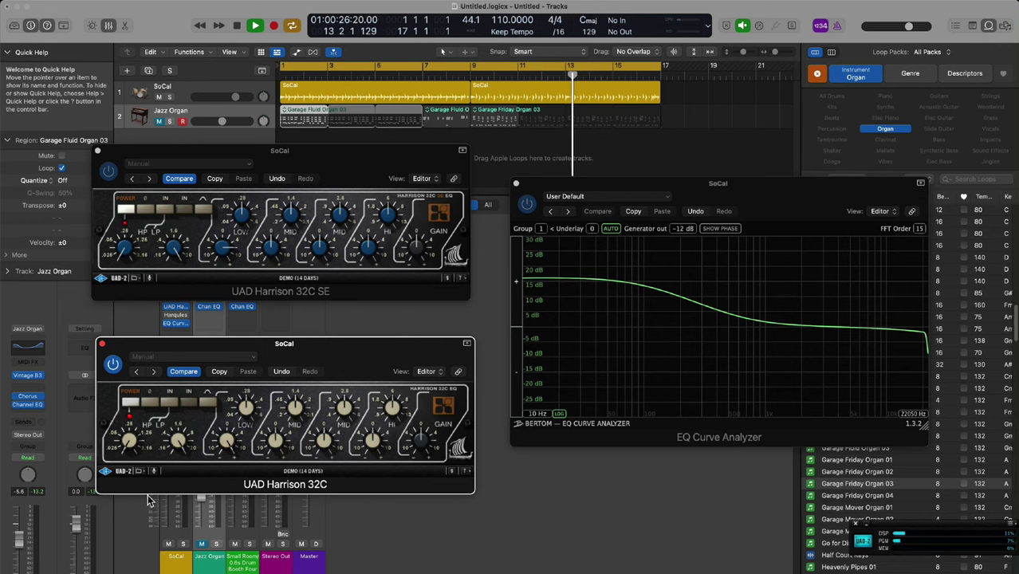
pyautogui.click(130, 404)
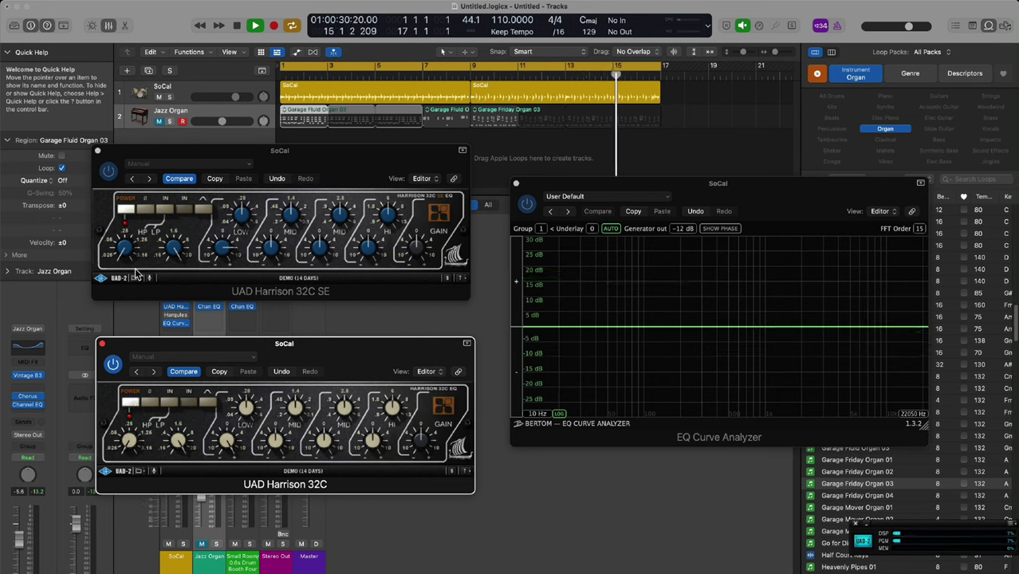
pyautogui.click(128, 217)
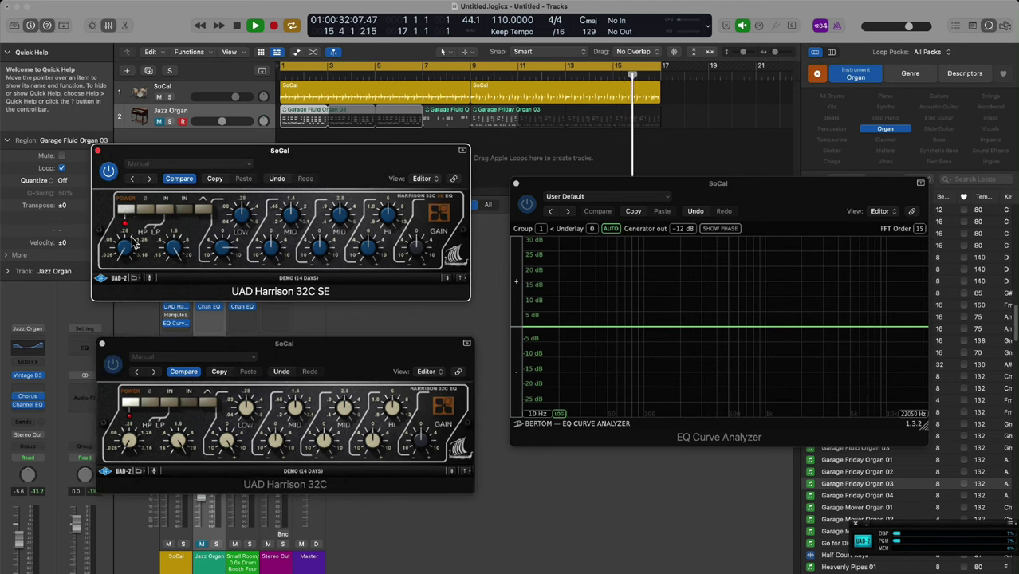
pyautogui.click(137, 279)
pyautogui.click(146, 315)
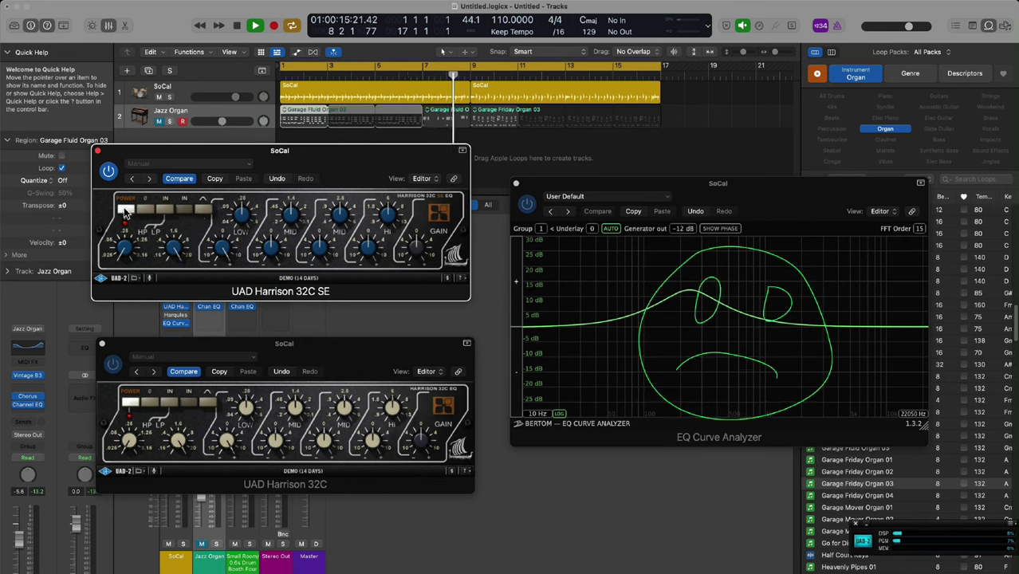
# Return to the Harrison 32C and toggle its Low band between bell and shelf
pyautogui.click(155, 345)
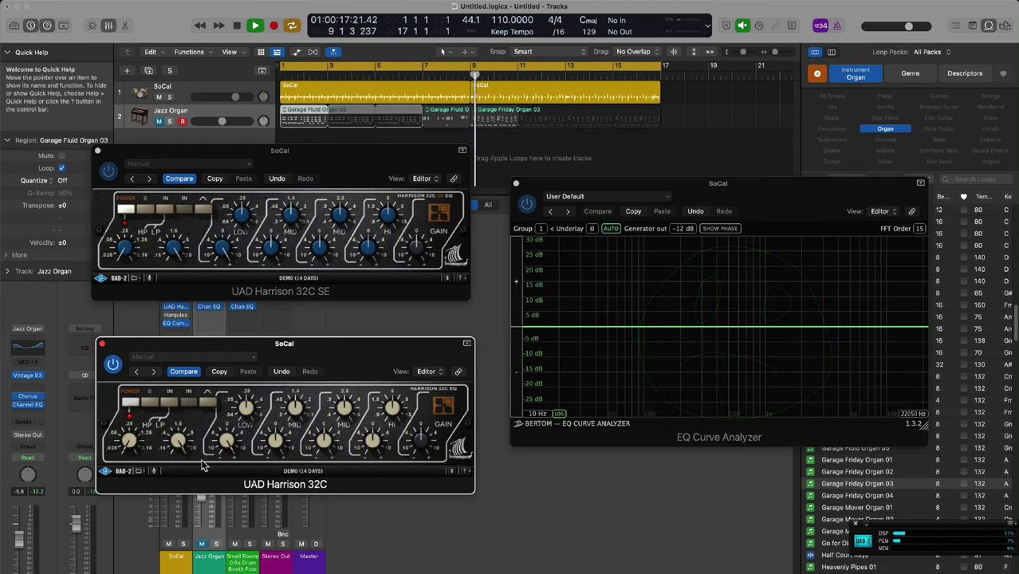
pyautogui.click(205, 405)
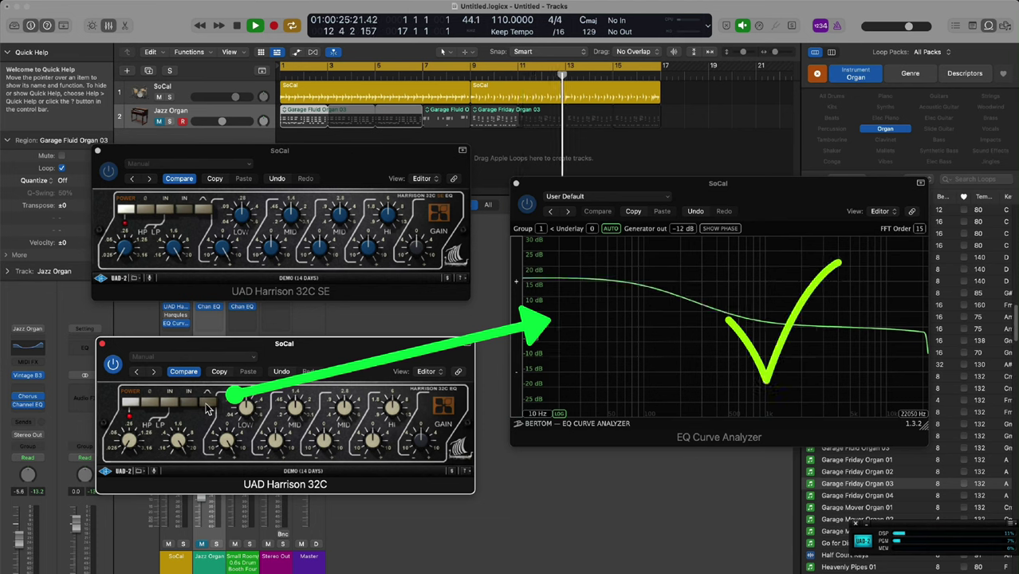
pyautogui.click(206, 406)
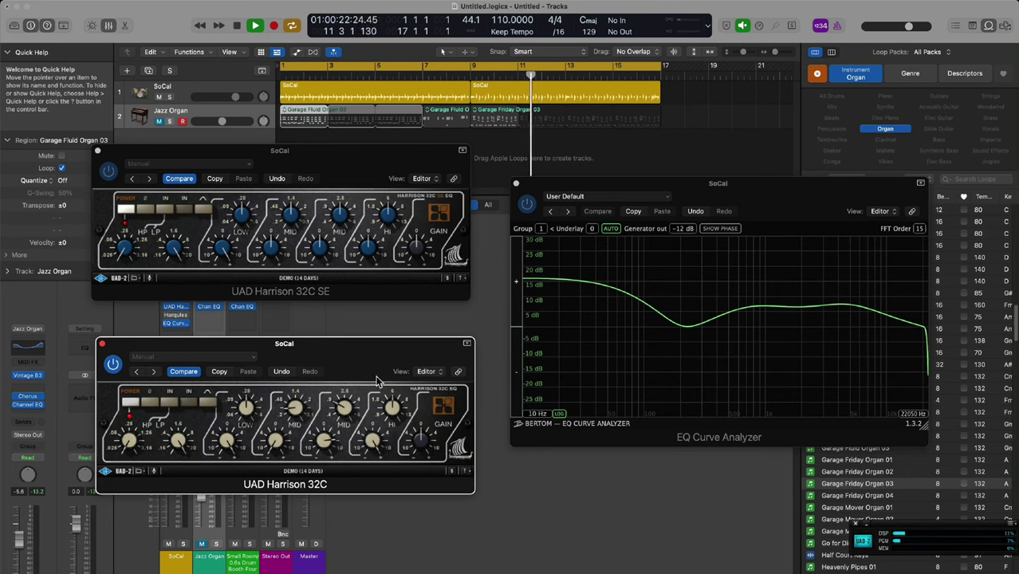
# Raise the Hi band frequency on the Harrison 32C and toggle its high-pass and low-pass filters on and off
pyautogui.moveTo(394, 405); pyautogui.dragTo(392, 351)
pyautogui.moveTo(402, 393); pyautogui.dragTo(400, 382)
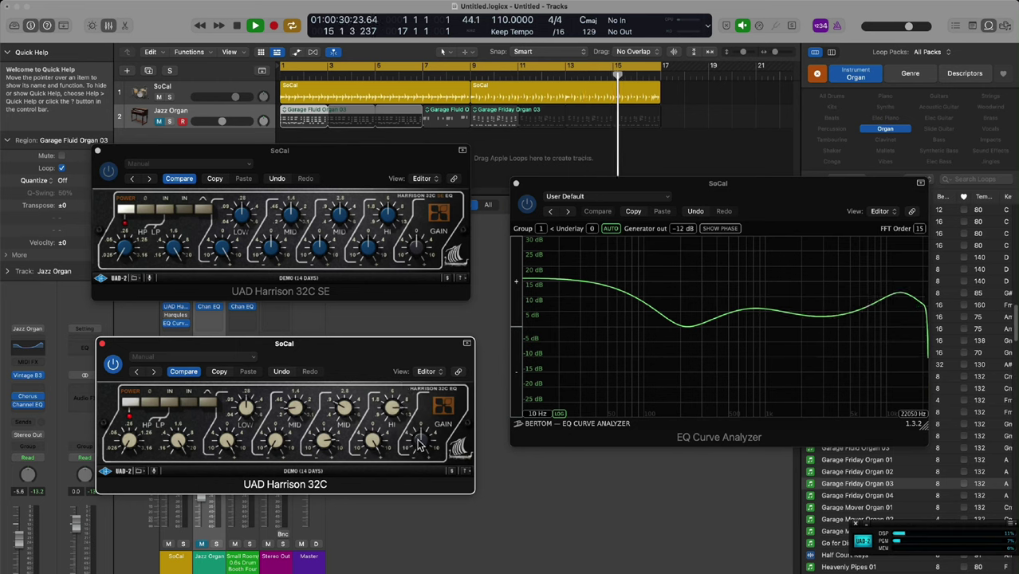
pyautogui.click(169, 404)
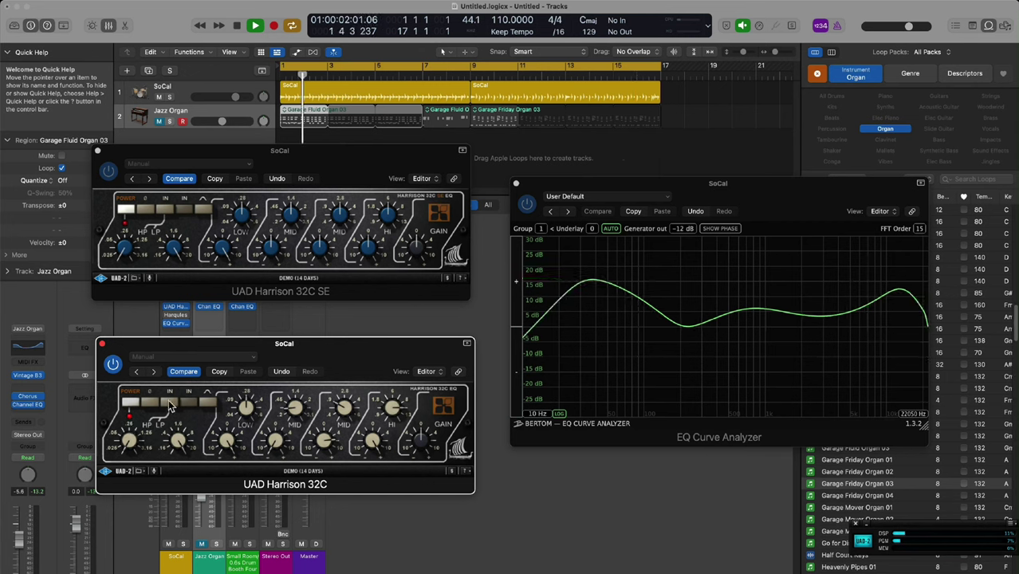
pyautogui.click(169, 404)
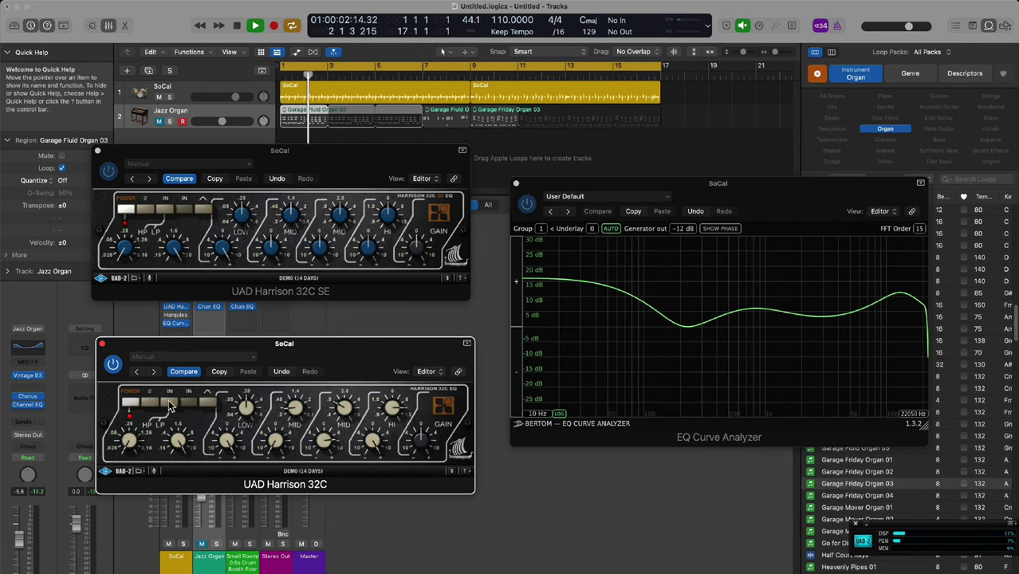
# Copy the Harrison 32C settings into the Harrison 32C SE and compare the curves of the two plug-ins
pyautogui.click(142, 472)
pyautogui.click(150, 503)
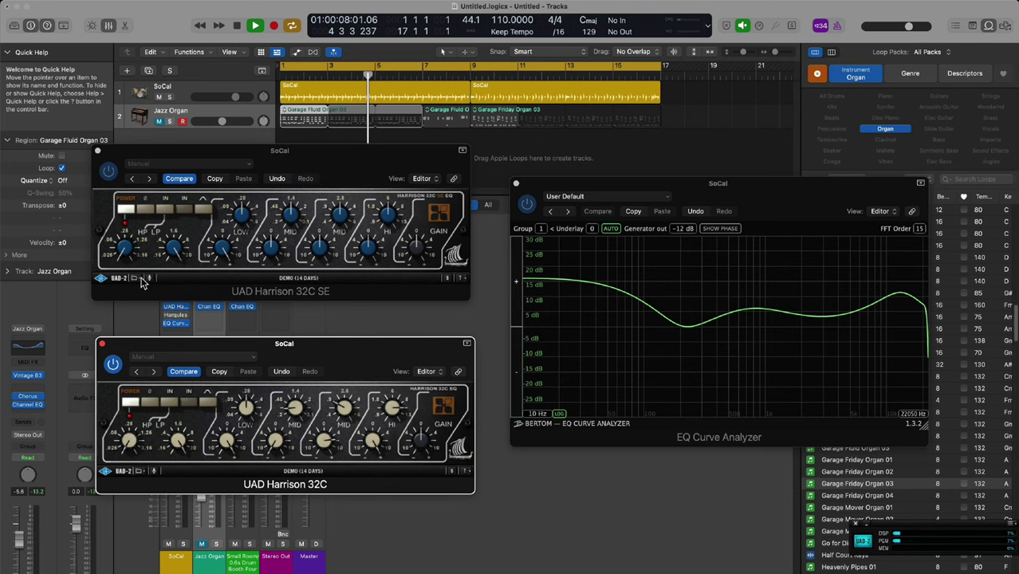
pyautogui.click(142, 282)
pyautogui.click(139, 314)
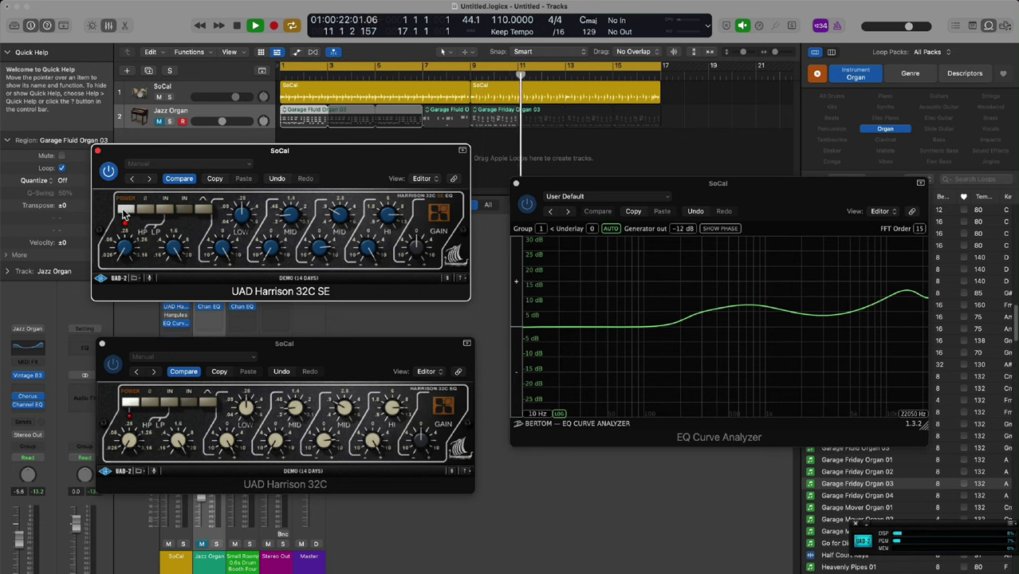
pyautogui.click(146, 279)
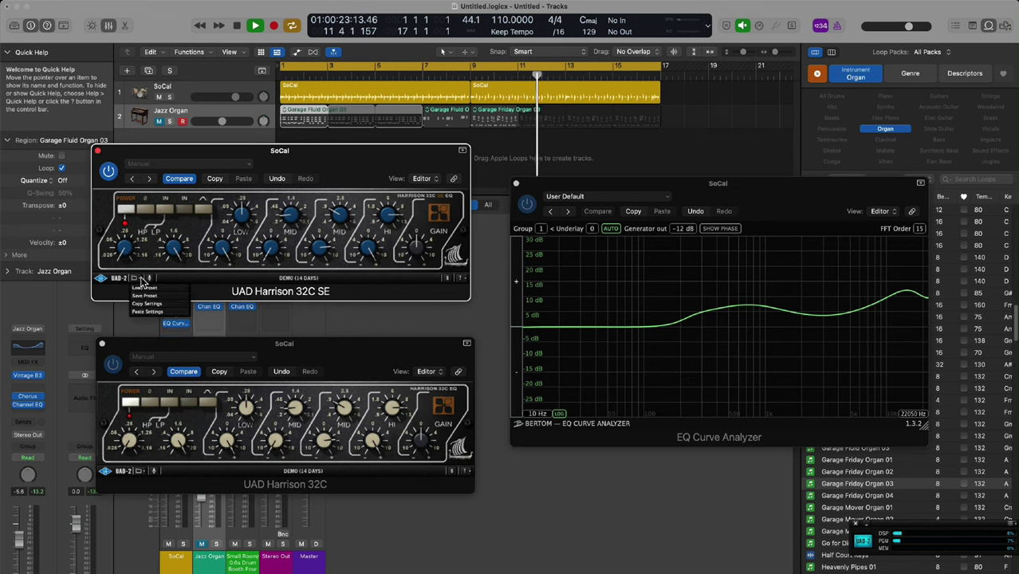
pyautogui.click(146, 315)
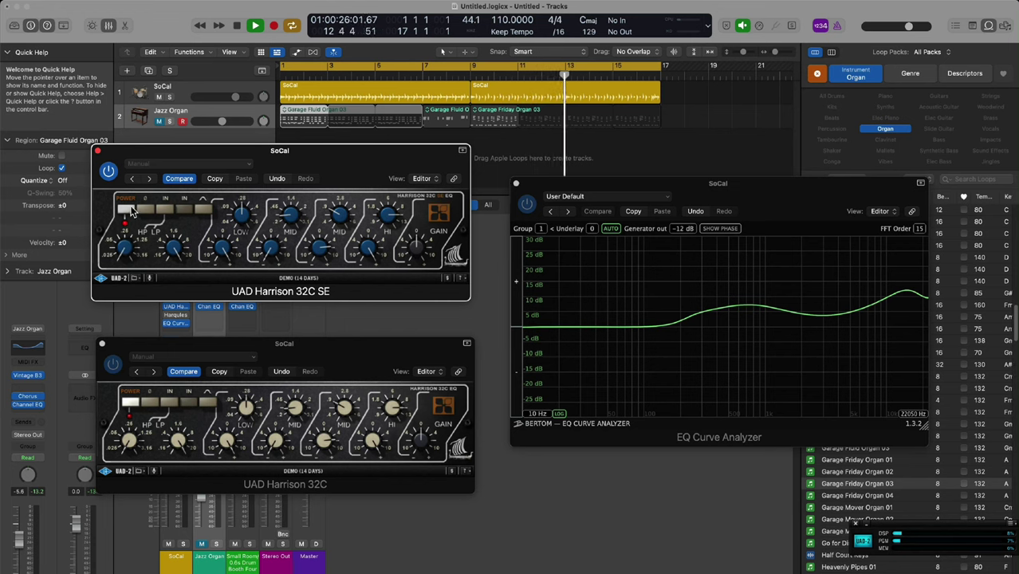
pyautogui.click(130, 398)
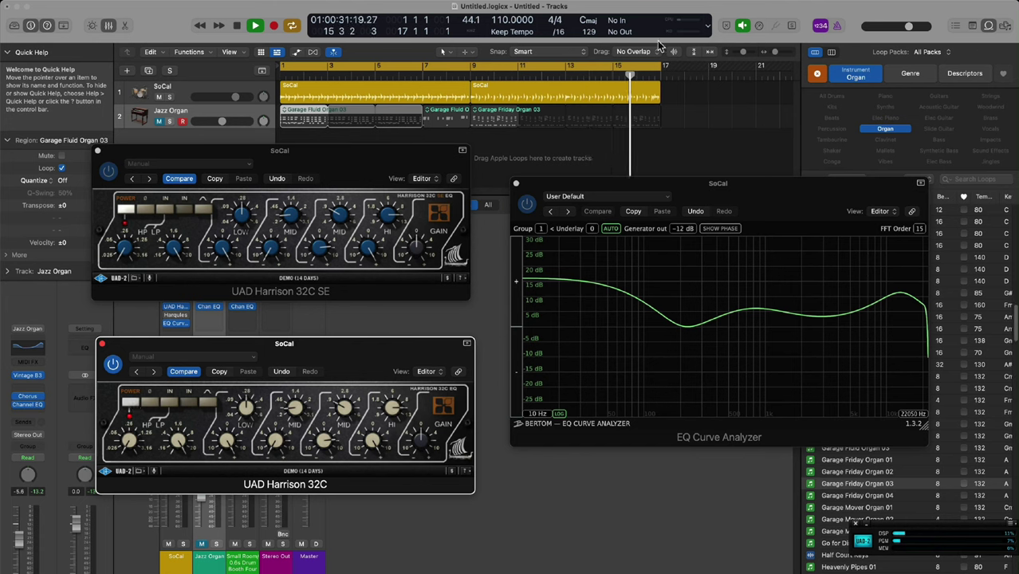
# Hide the Loop Browser and reposition the EQ Curve Analyzer and Harrison 32C windows
pyautogui.press('o')
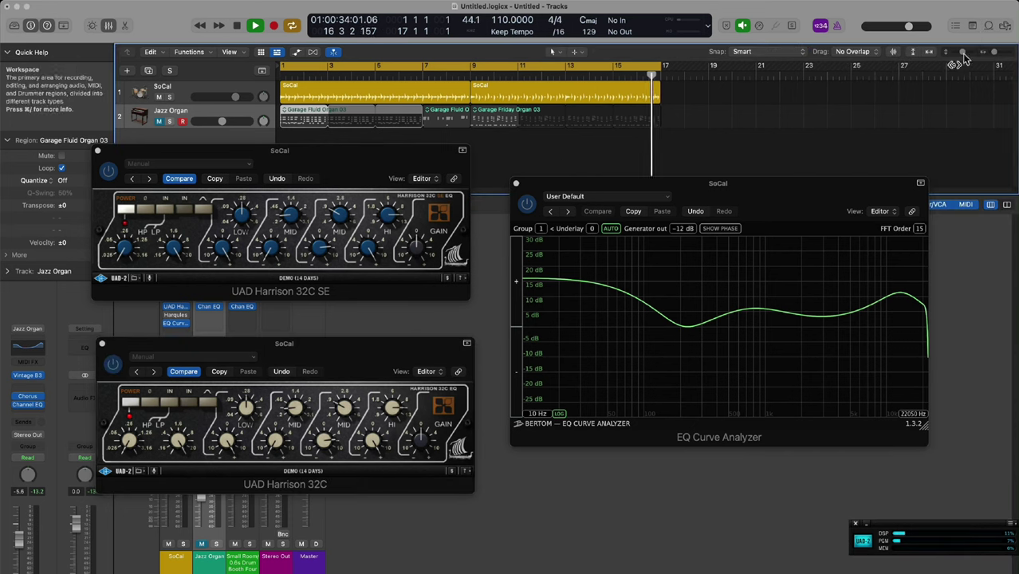
pyautogui.moveTo(787, 203); pyautogui.dragTo(759, 196)
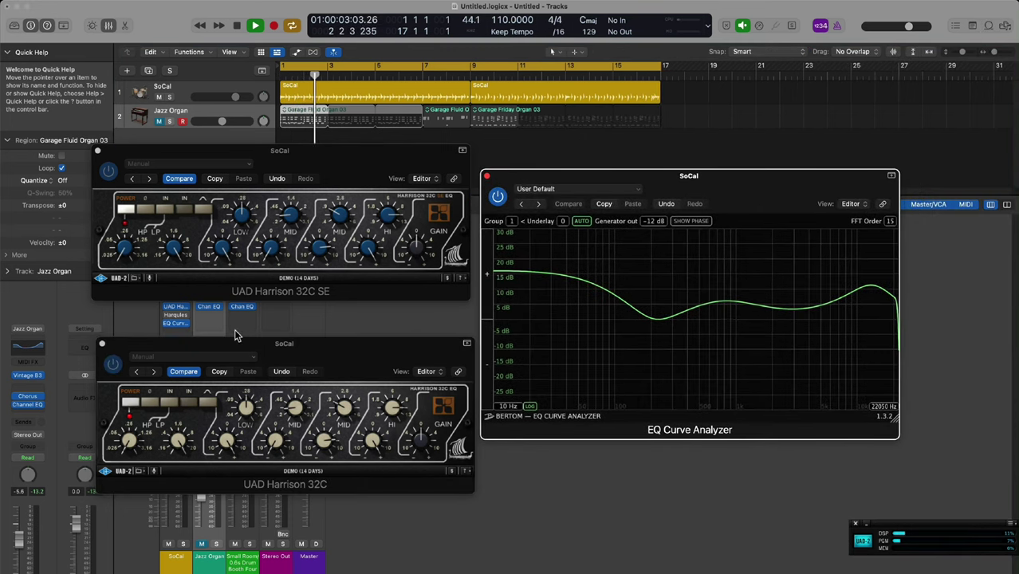
pyautogui.moveTo(278, 353); pyautogui.dragTo(275, 319)
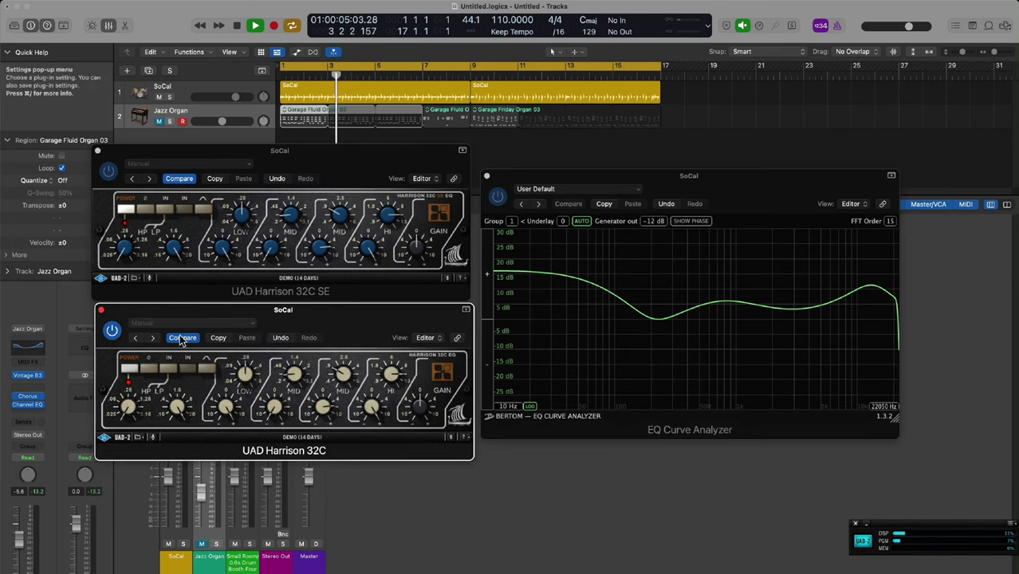
# Toggle the Harrison 32C SE's power on and off to examine its curve in the EQ Curve Analyzer
pyautogui.click(125, 210)
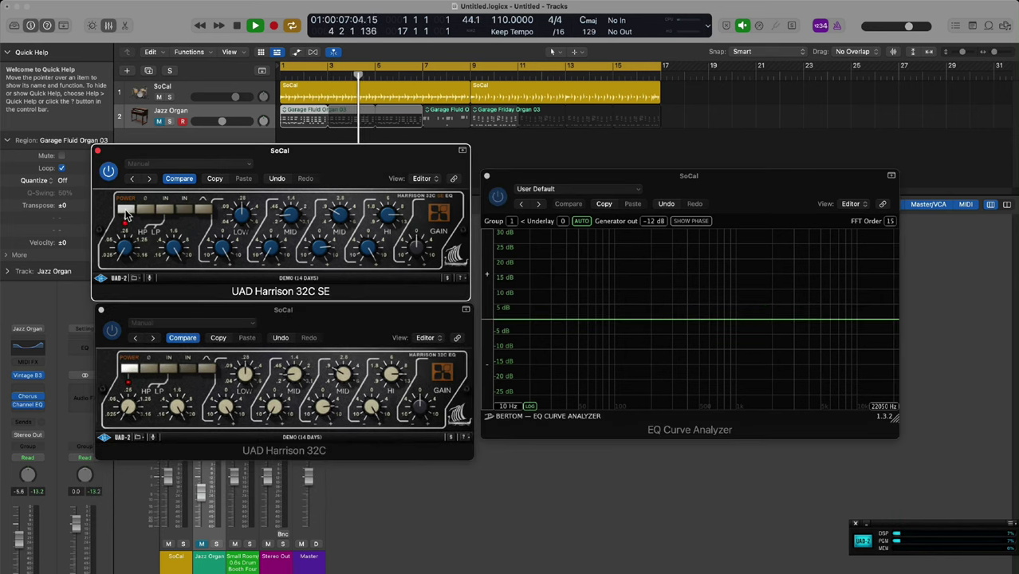
pyautogui.click(125, 211)
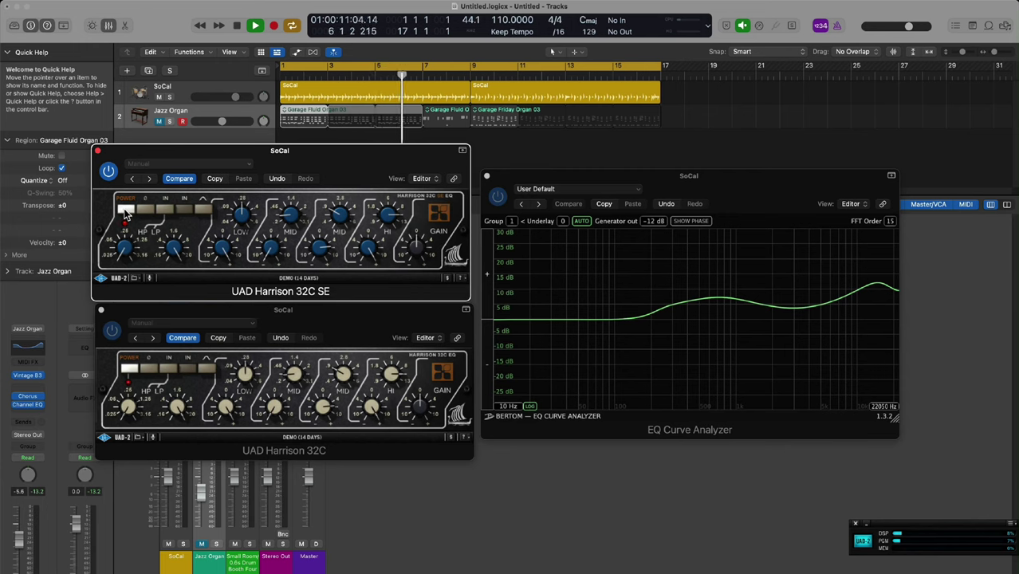
pyautogui.click(125, 211)
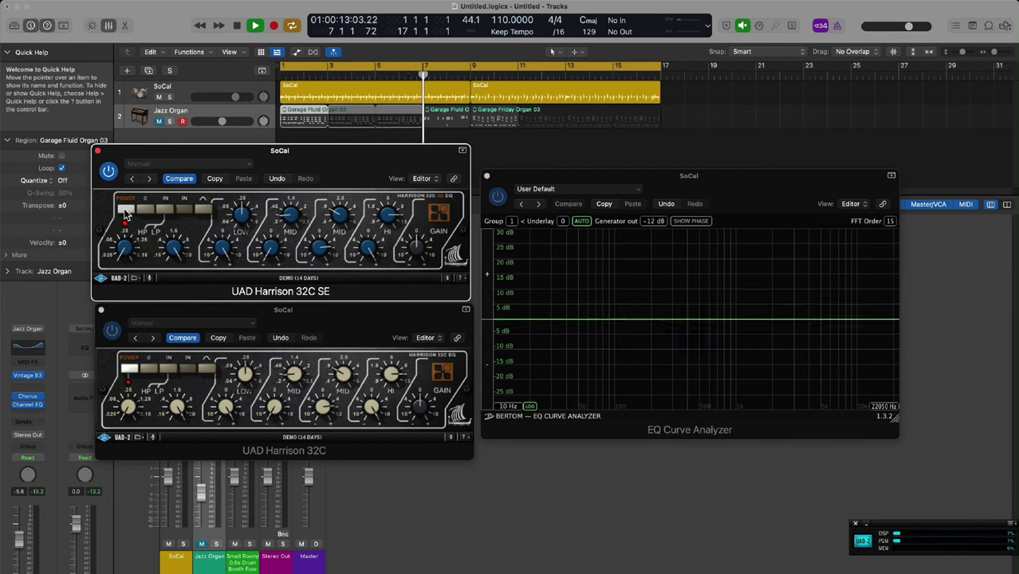
pyautogui.click(126, 210)
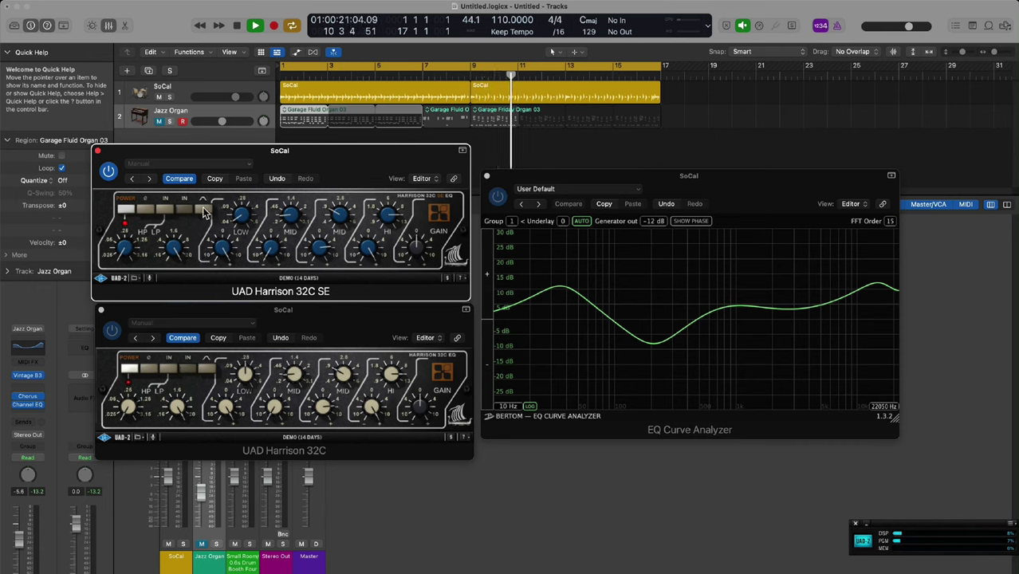
# Copy the Harrison 32C SE's settings, cycle its power, and paste the copied settings into the Harrison 32C
pyautogui.click(137, 278)
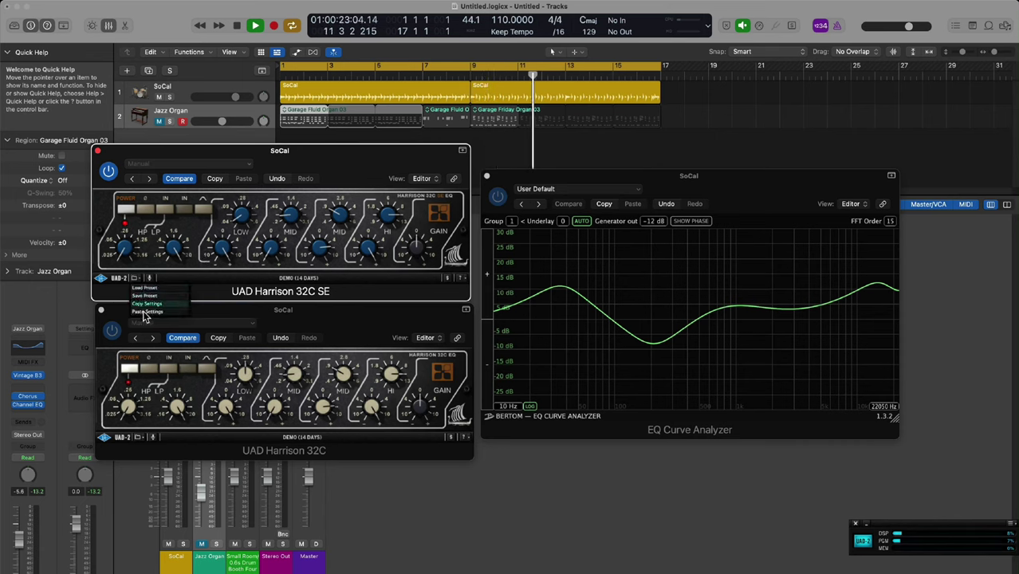
pyautogui.click(146, 313)
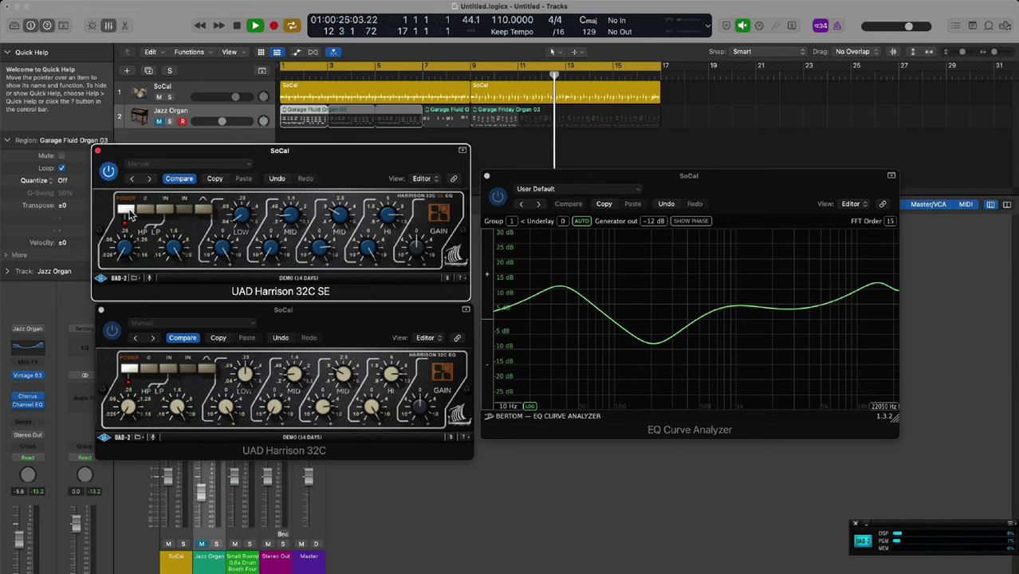
pyautogui.click(130, 214)
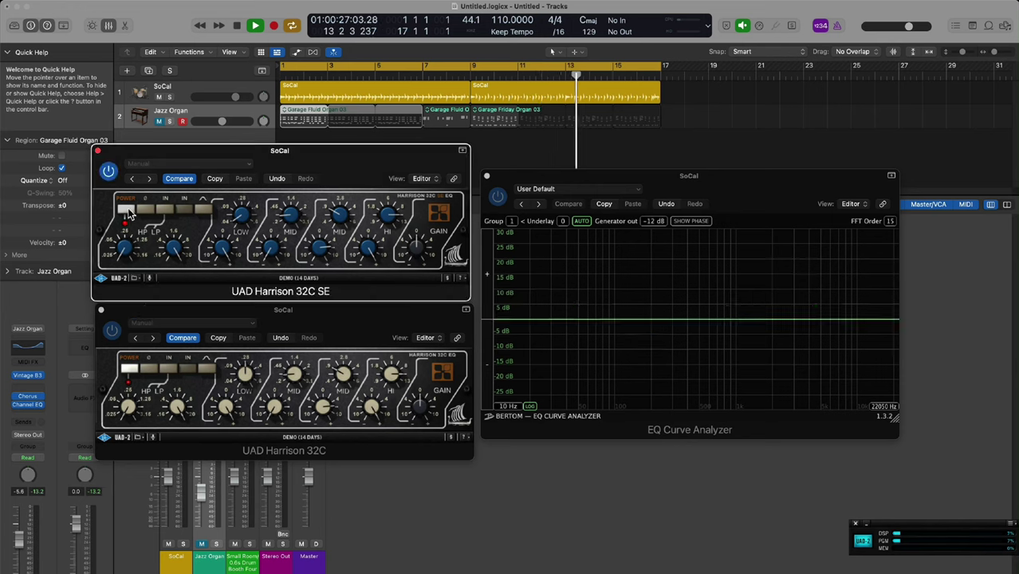
pyautogui.click(130, 214)
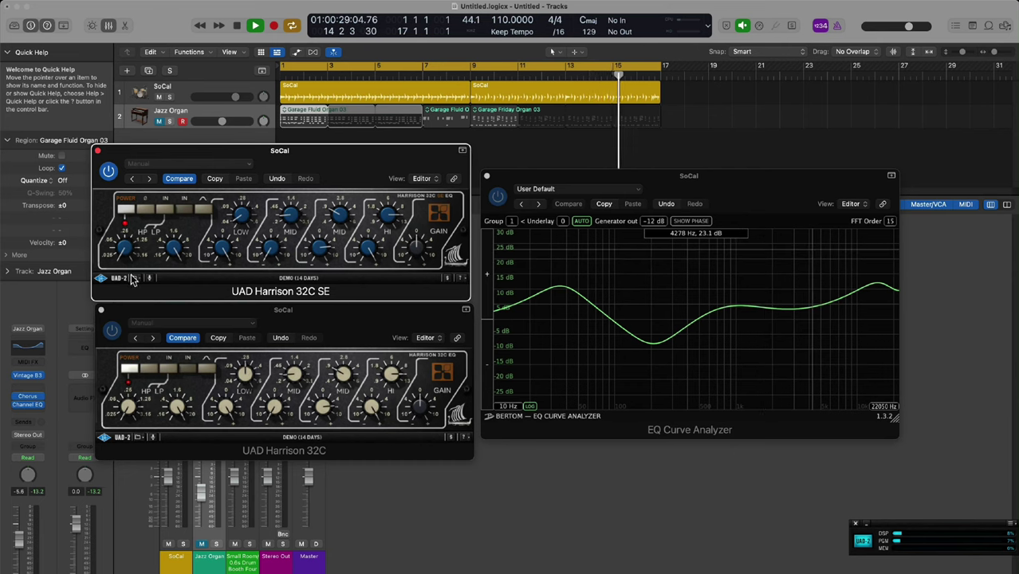
pyautogui.click(137, 437)
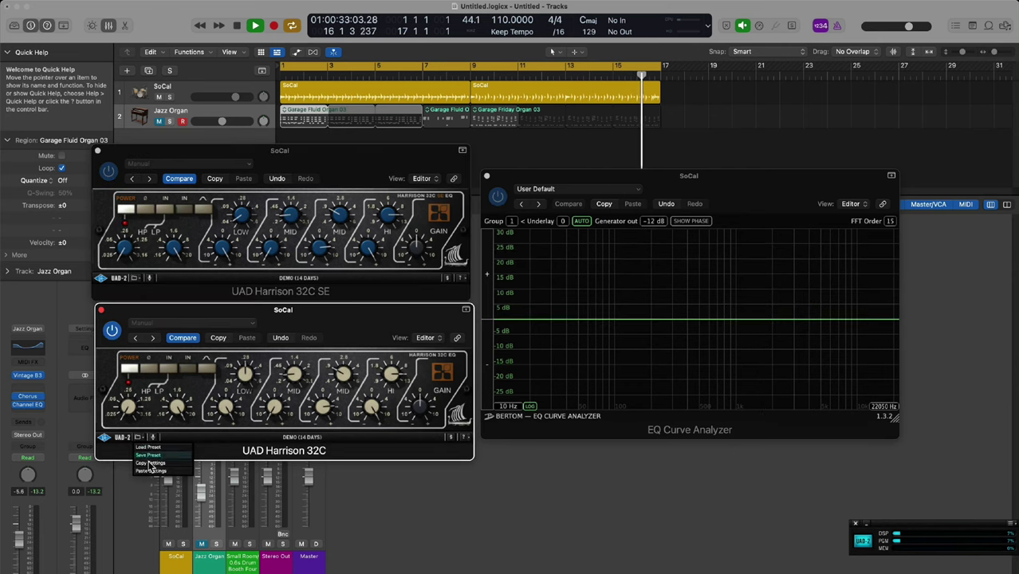
pyautogui.click(150, 464)
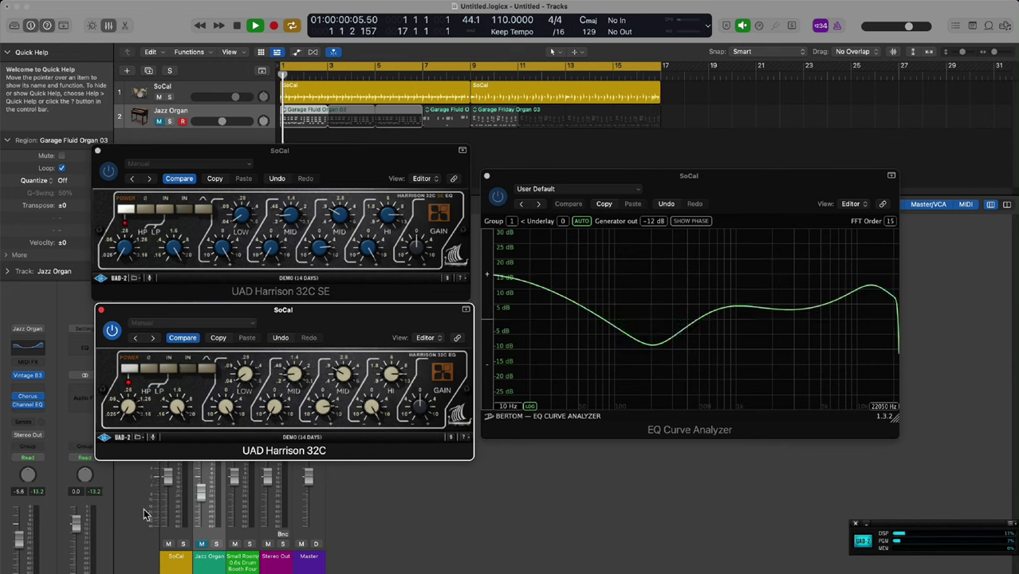
# Toggle power on the Harrison 32C and the Harrison 32C SE alternately to compare their curves in the EQ Curve Analyzer
pyautogui.click(129, 369)
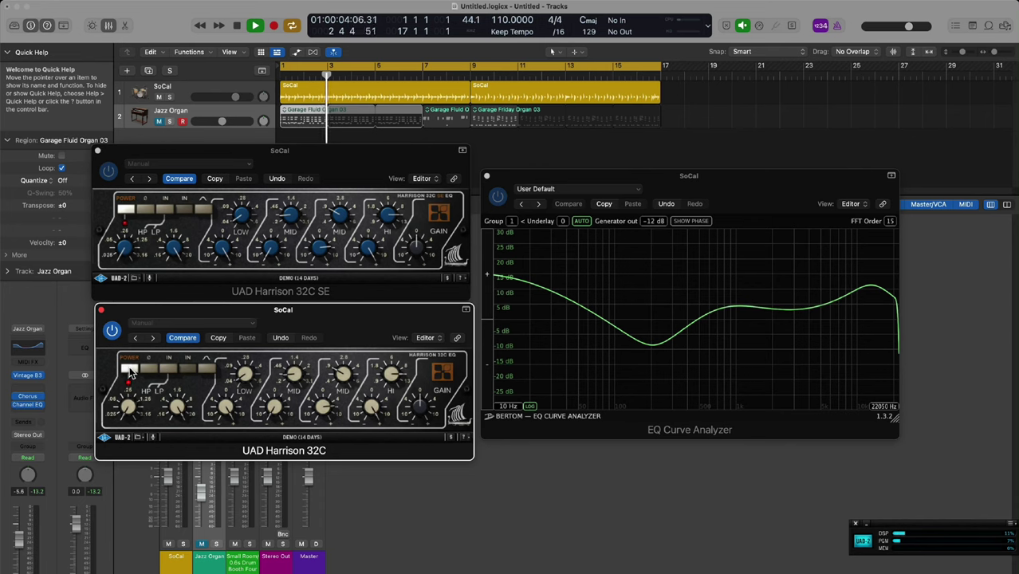
pyautogui.click(126, 211)
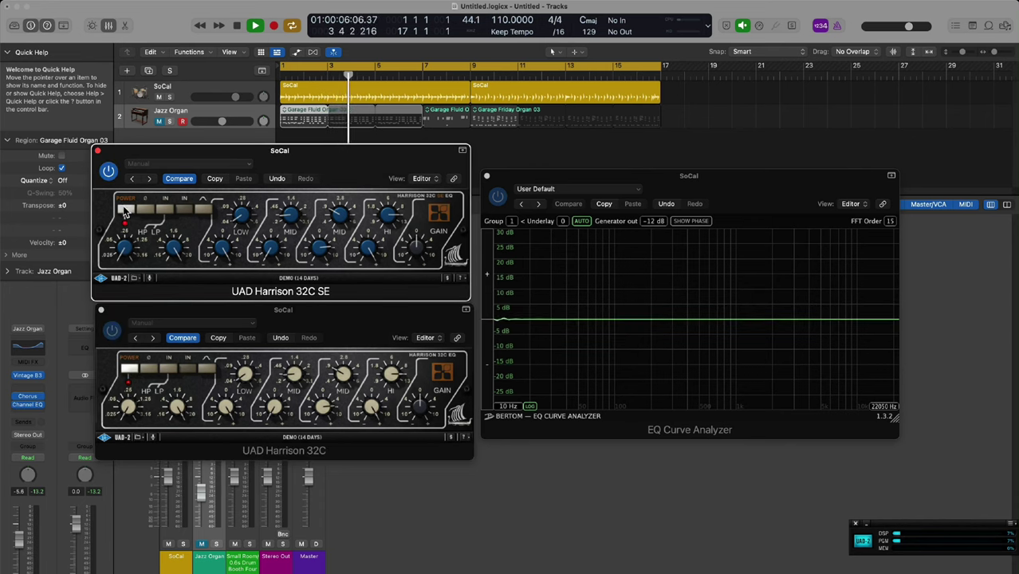
pyautogui.click(125, 211)
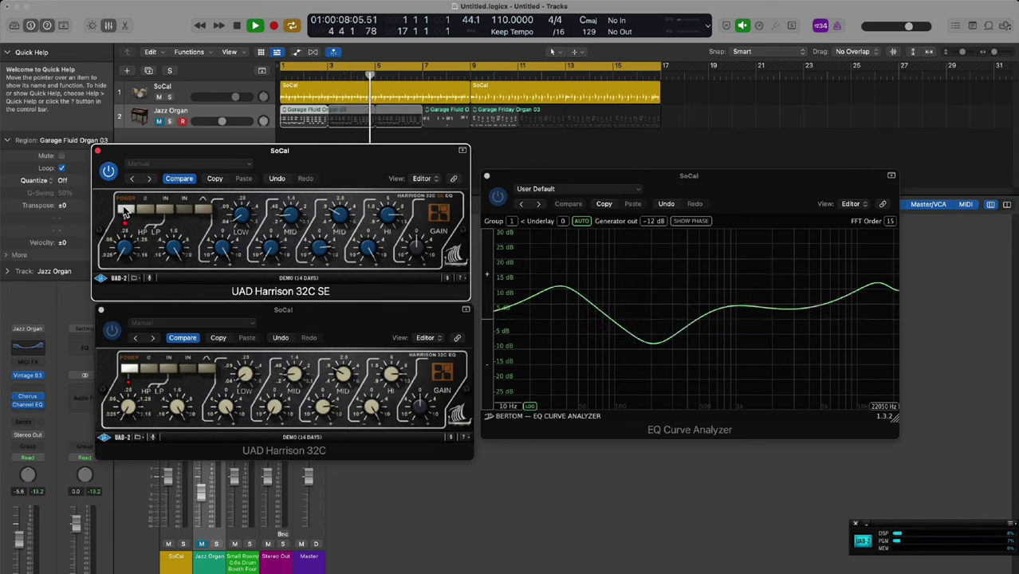
pyautogui.click(130, 371)
pyautogui.click(130, 371)
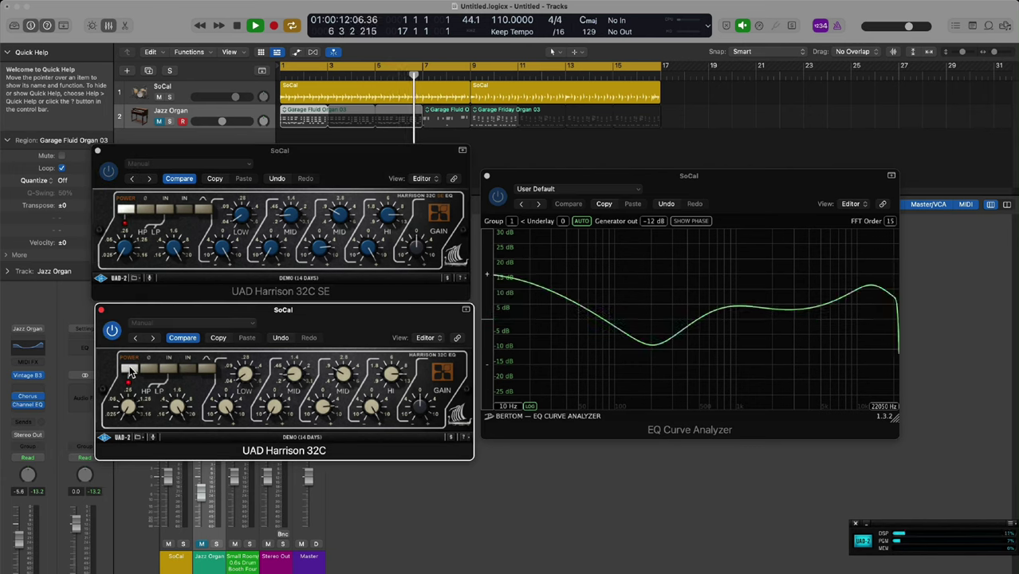